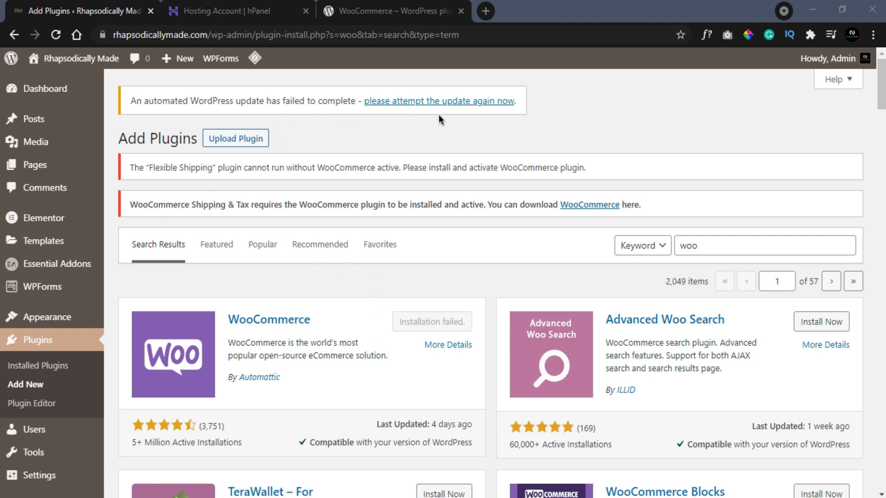
{"action": "left_click_drag", "start_coordinate": [277, 97], "coordinate": [325, 100]}
{"action": "left_click", "coordinate": [378, 146]}
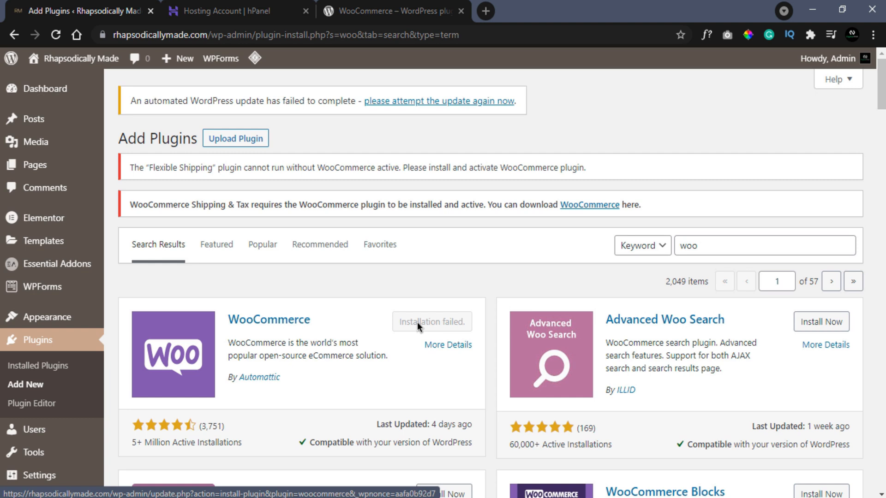
Download the WooCommerce plugin archive woocommerce.5.5.1.zip from its WordPress.org page and save it in the Downloads folder.
{"action": "left_click", "coordinate": [377, 17]}
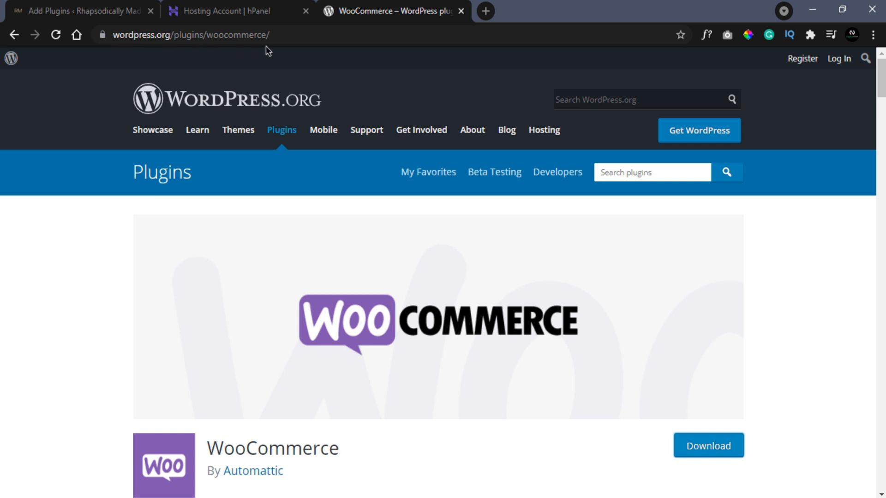
{"action": "scroll", "coordinate": [776, 325], "scroll_direction": "down", "scroll_amount": 3}
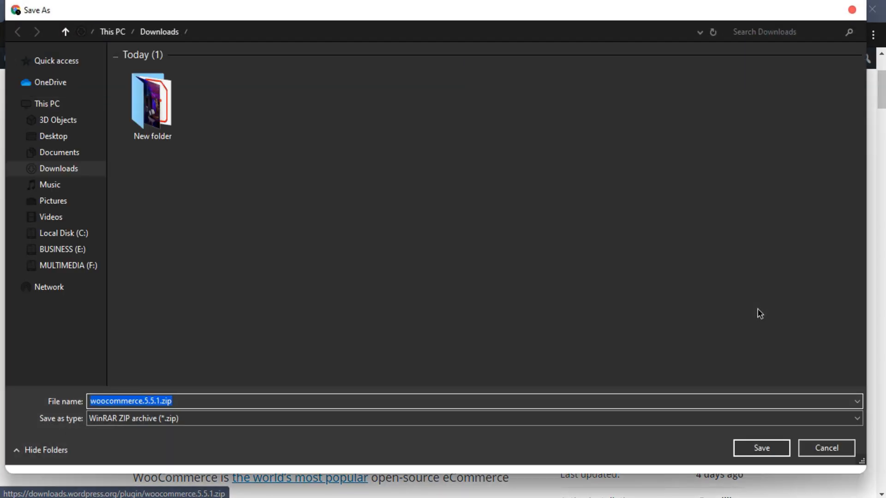
{"action": "left_click", "coordinate": [769, 442]}
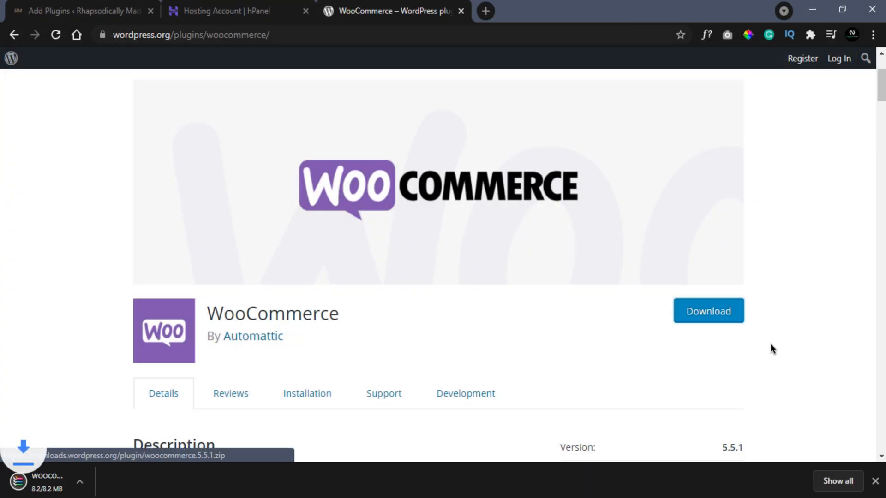
Switch to the Hostinger hPanel hosting account and open its File Manager.
{"action": "left_click", "coordinate": [254, 3]}
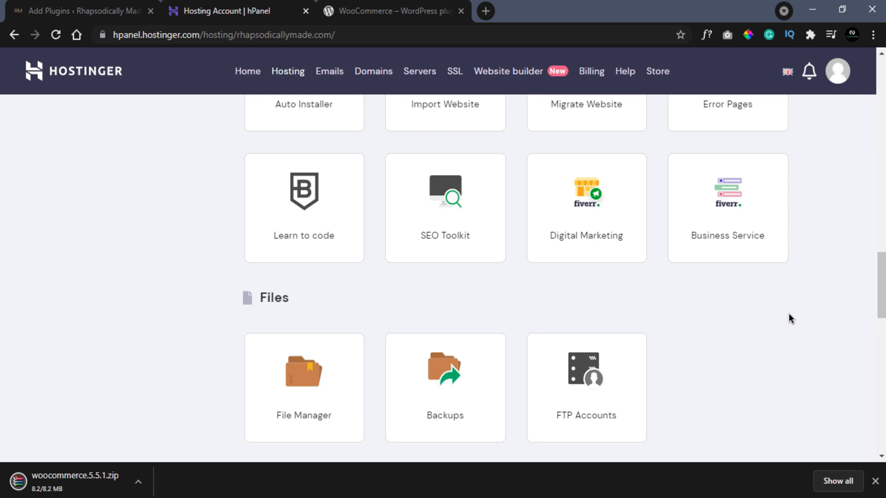
{"action": "scroll", "coordinate": [789, 318], "scroll_direction": "down", "scroll_amount": 3}
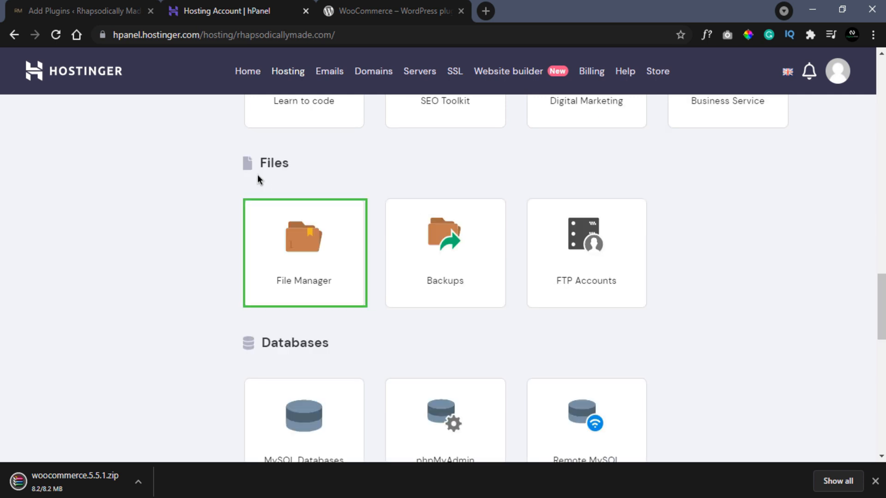
{"action": "left_click", "coordinate": [316, 252]}
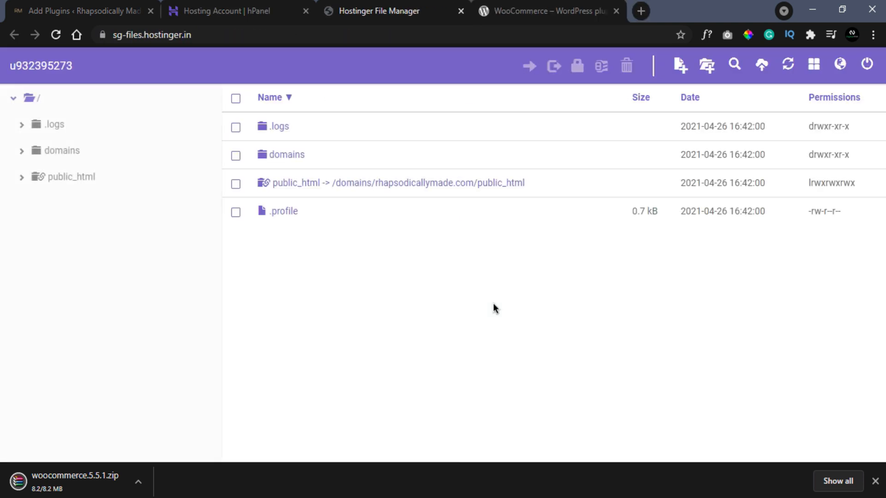
Open the plugins folder inside public_html/wp-content.
{"action": "left_click", "coordinate": [22, 178]}
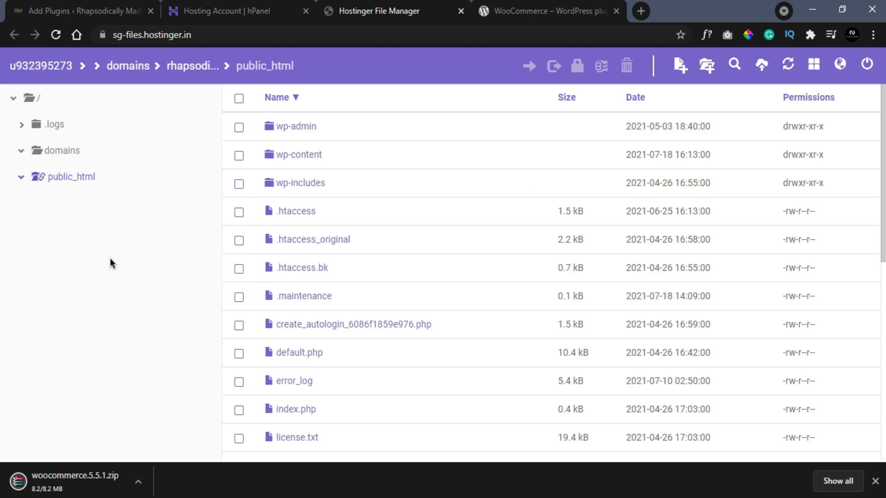
{"action": "left_click", "coordinate": [239, 156]}
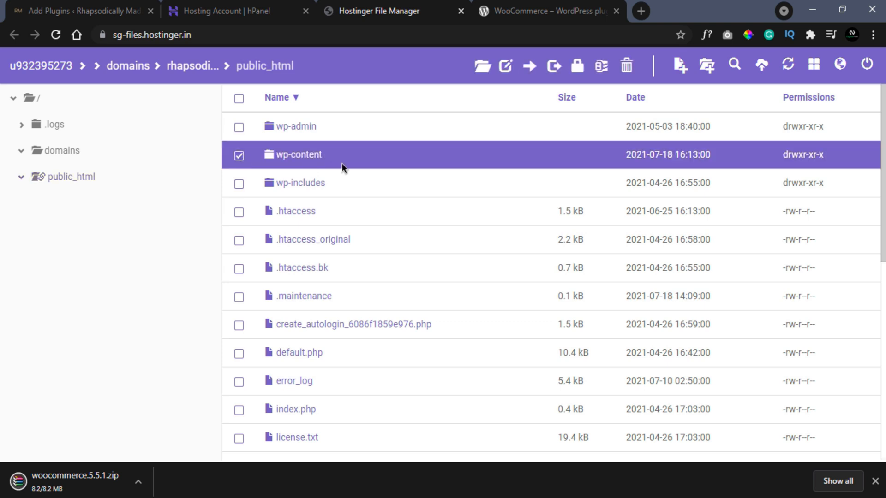
{"action": "left_click", "coordinate": [485, 70]}
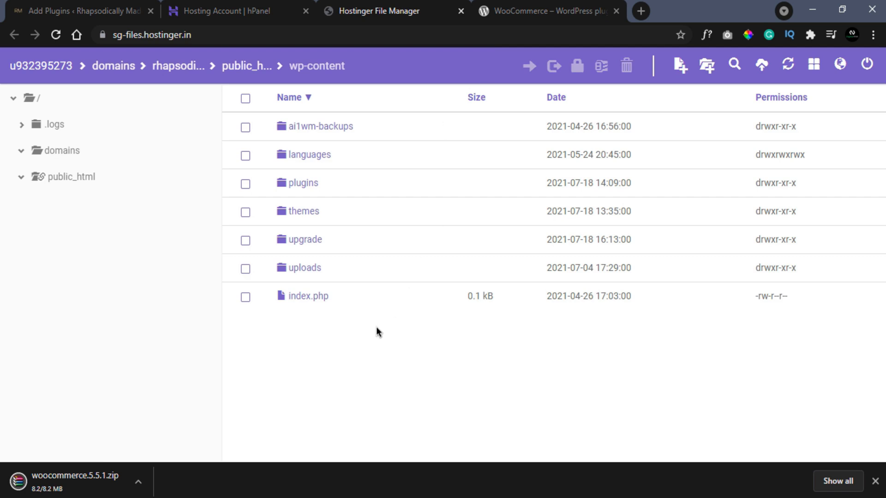
{"action": "left_click", "coordinate": [245, 184]}
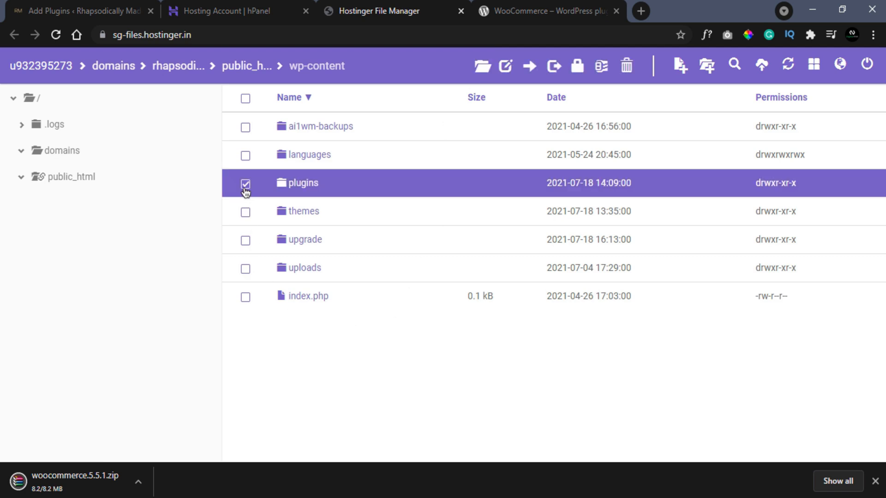
{"action": "left_click", "coordinate": [480, 69]}
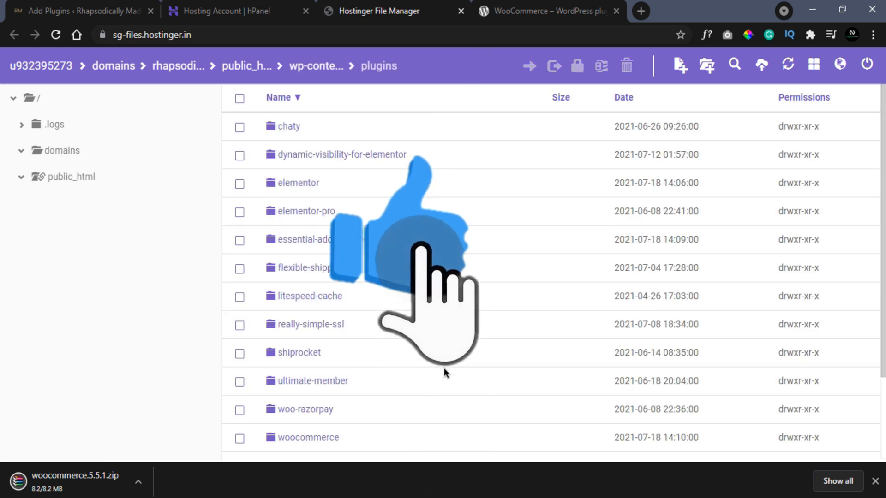
Delete the existing woocommerce folder from the plugins folder.
{"action": "scroll", "coordinate": [444, 373], "scroll_direction": "down", "scroll_amount": 2}
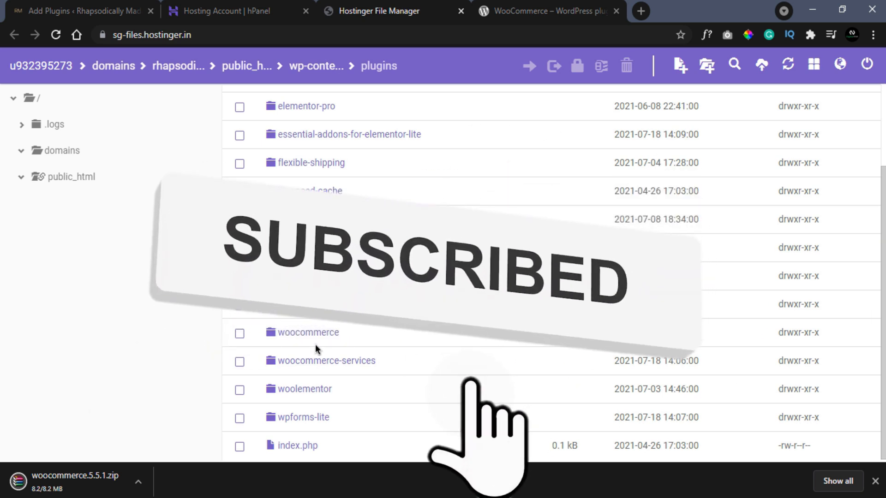
{"action": "left_click", "coordinate": [245, 334]}
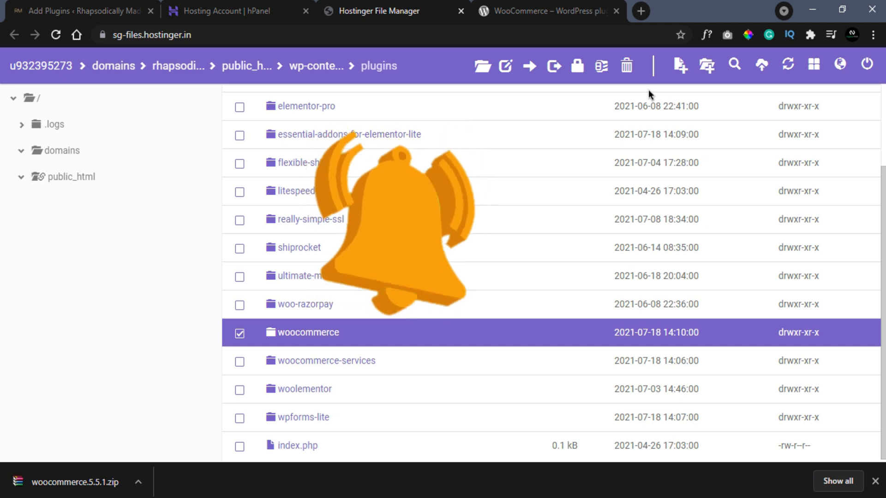
{"action": "left_click", "coordinate": [627, 66]}
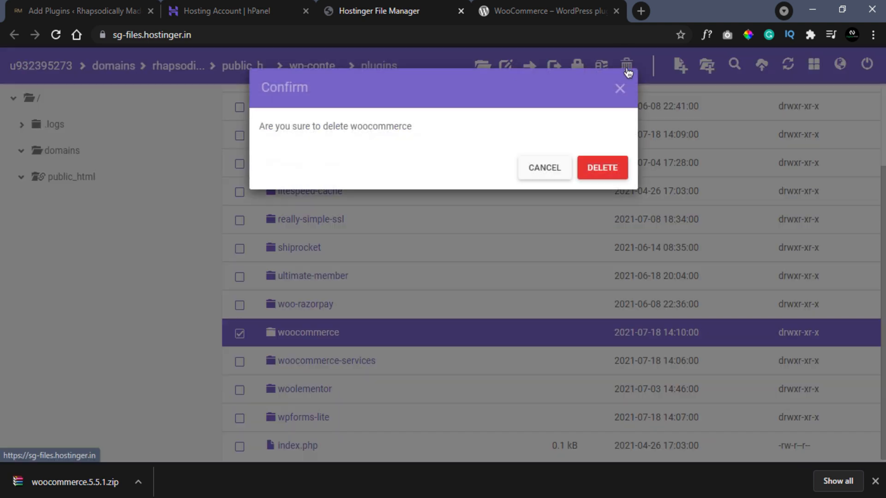
{"action": "left_click", "coordinate": [610, 171]}
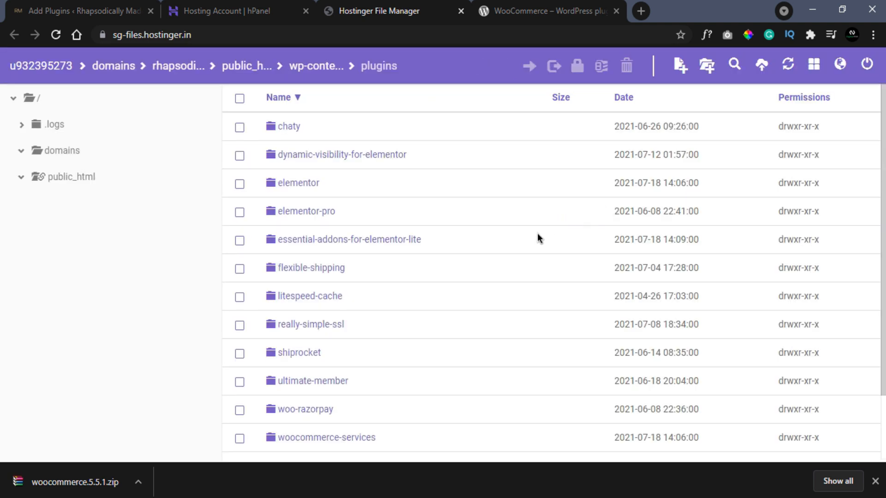
Upload woocommerce.5.5.1.zip from the Downloads folder into the plugins folder and dismiss the browser's download bar.
{"action": "scroll", "coordinate": [443, 365], "scroll_direction": "down", "scroll_amount": 2}
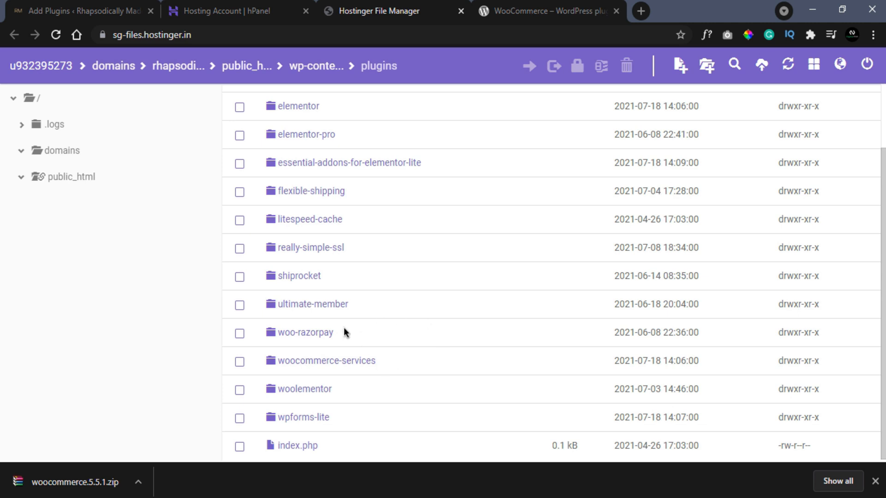
{"action": "scroll", "coordinate": [422, 352], "scroll_direction": "up", "scroll_amount": 2}
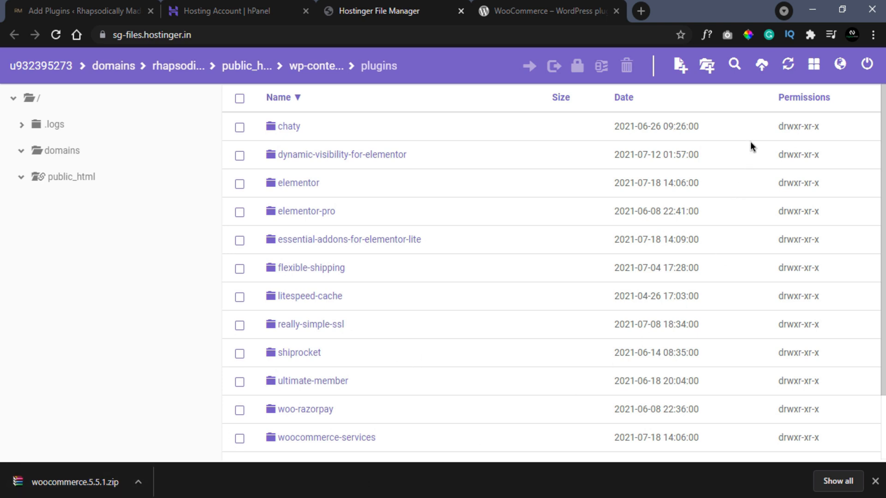
{"action": "left_click", "coordinate": [762, 65]}
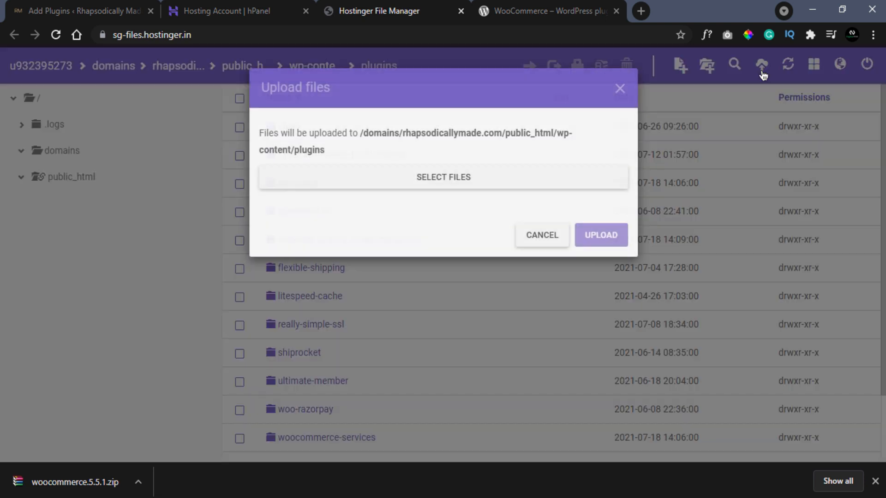
{"action": "left_click", "coordinate": [444, 177]}
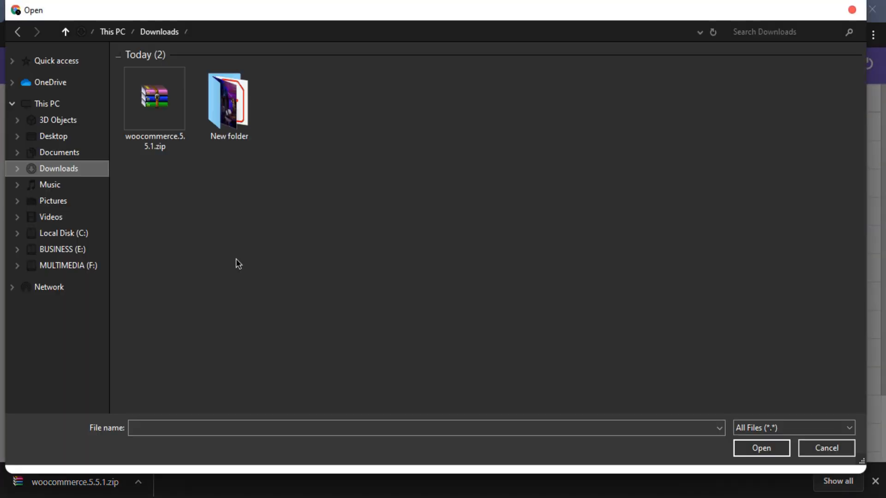
{"action": "double_click", "coordinate": [156, 122]}
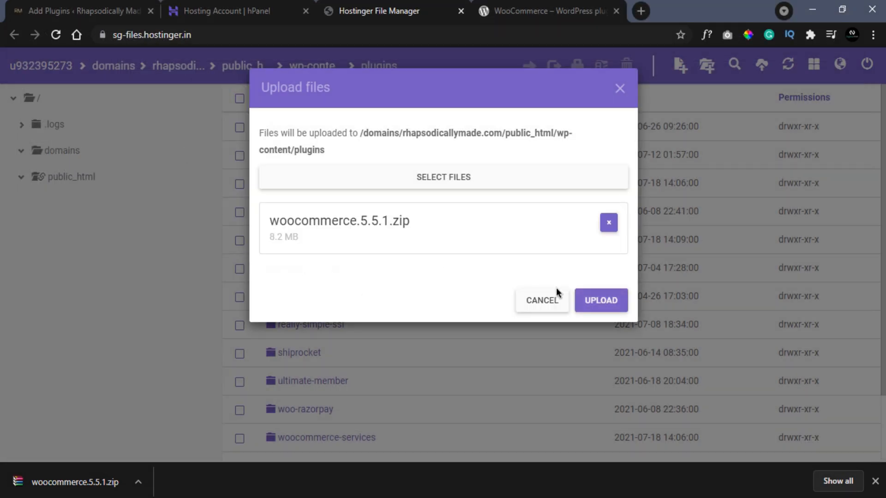
{"action": "left_click", "coordinate": [600, 300]}
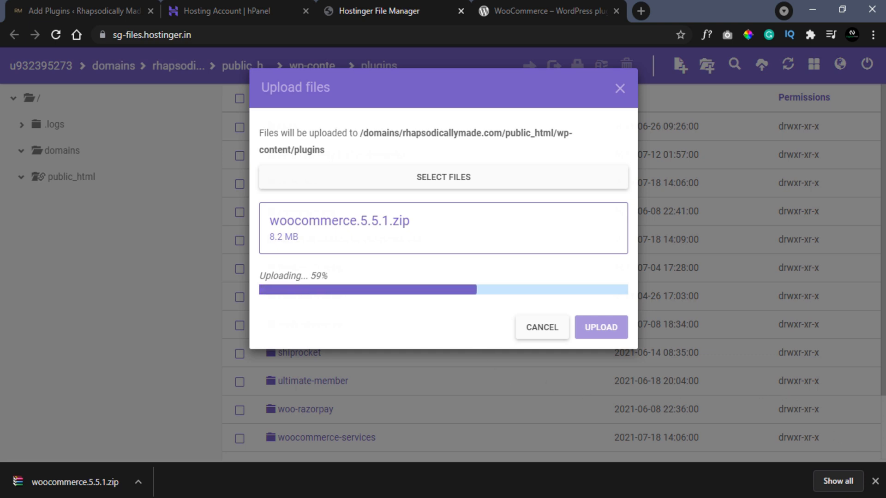
{"action": "left_click", "coordinate": [875, 481]}
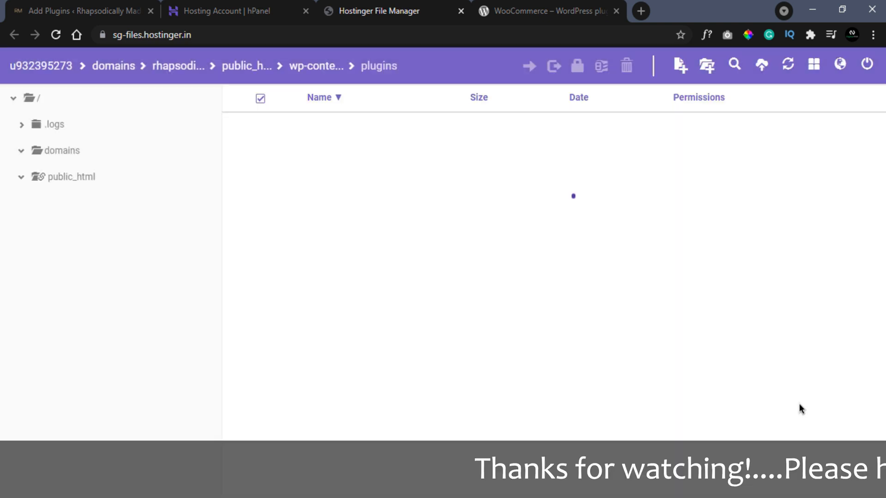
Extract the uploaded woocommerce.5.5.1.zip into a folder named woocommerce.5.5.1 within the plugins folder.
{"action": "scroll", "coordinate": [799, 403], "scroll_direction": "down", "scroll_amount": 1}
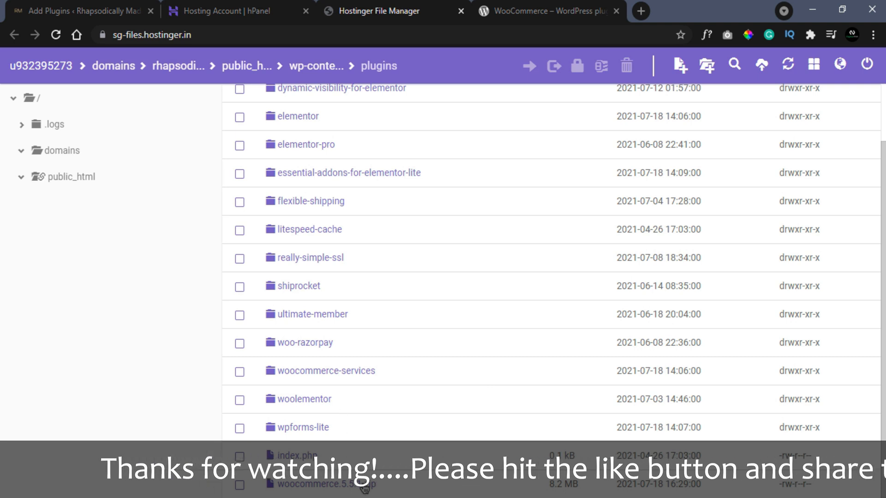
{"action": "left_click", "coordinate": [243, 490]}
{"action": "scroll", "coordinate": [367, 438], "scroll_direction": "down", "scroll_amount": 1}
{"action": "scroll", "coordinate": [596, 127], "scroll_direction": "up", "scroll_amount": 1}
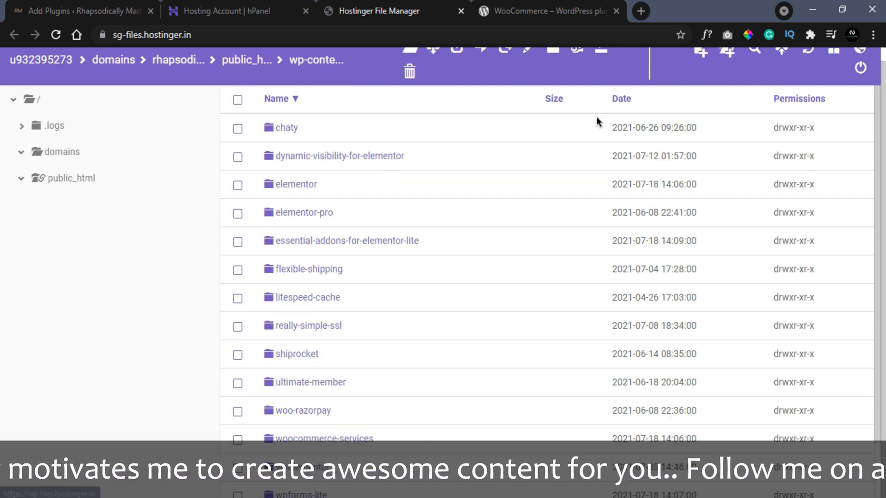
{"action": "key", "text": "ctrl+minus"}
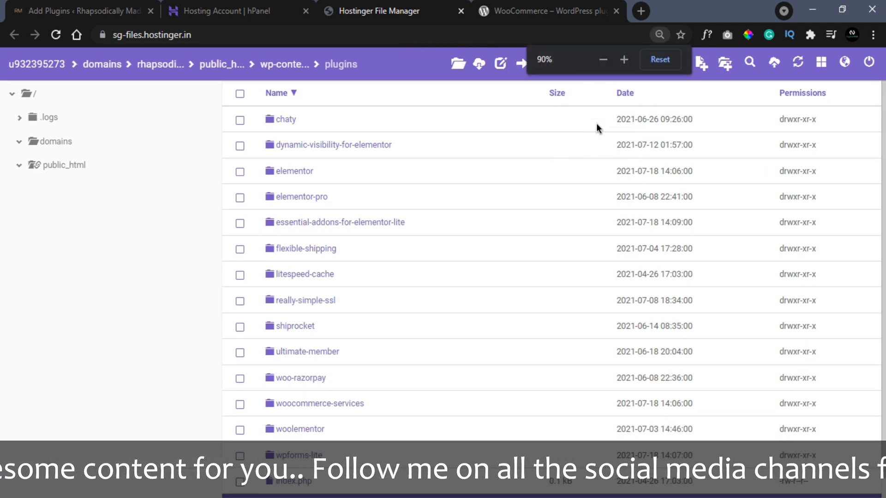
{"action": "scroll", "coordinate": [484, 275], "scroll_direction": "down", "scroll_amount": 1}
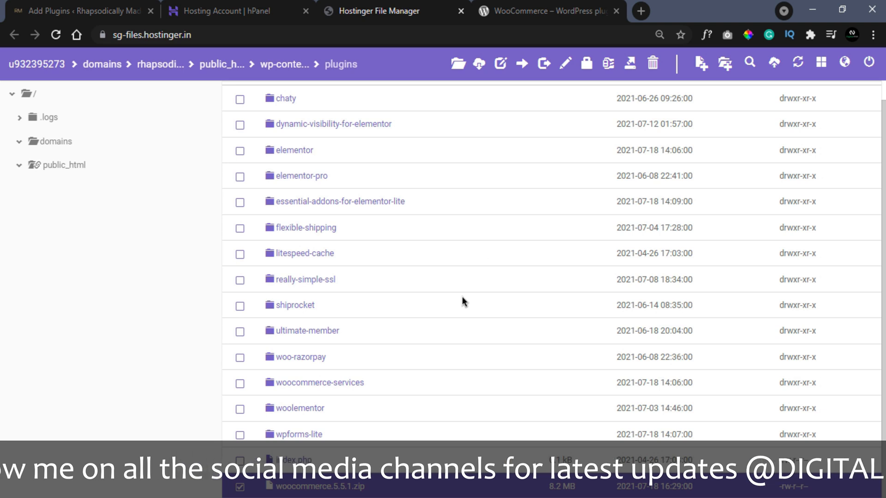
{"action": "left_click", "coordinate": [629, 68]}
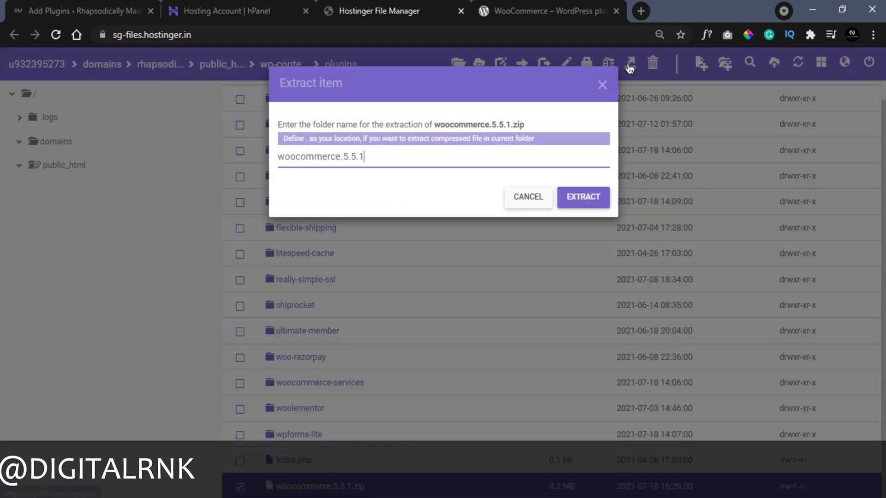
{"action": "left_click", "coordinate": [582, 197]}
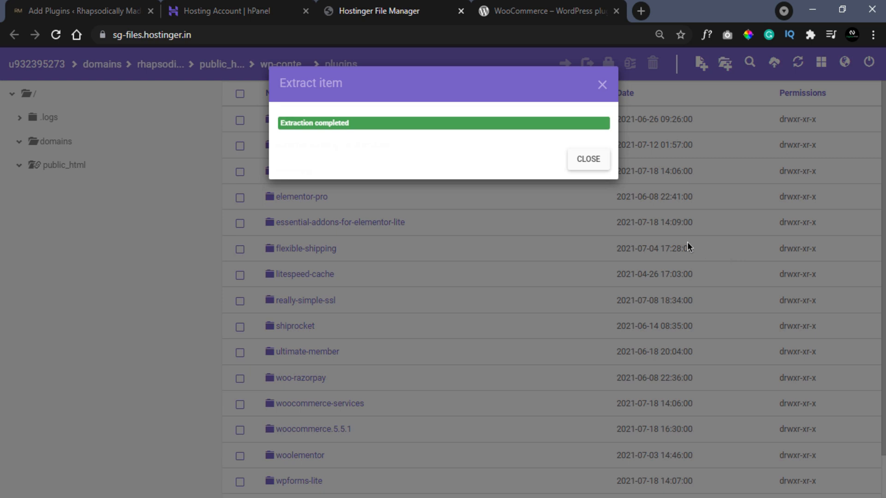
{"action": "left_click", "coordinate": [596, 160]}
Open the extracted woocommerce.5.5.1 folder.
{"action": "scroll", "coordinate": [225, 419], "scroll_direction": "down", "scroll_amount": 1}
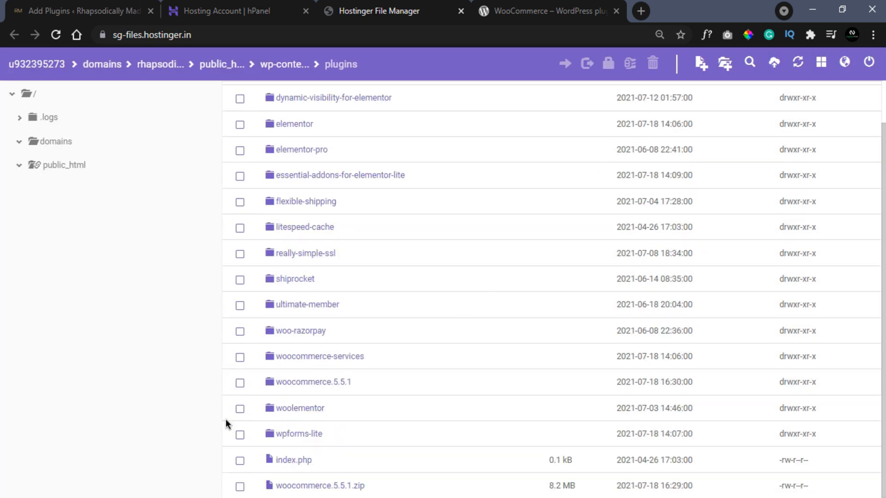
{"action": "left_click", "coordinate": [240, 384]}
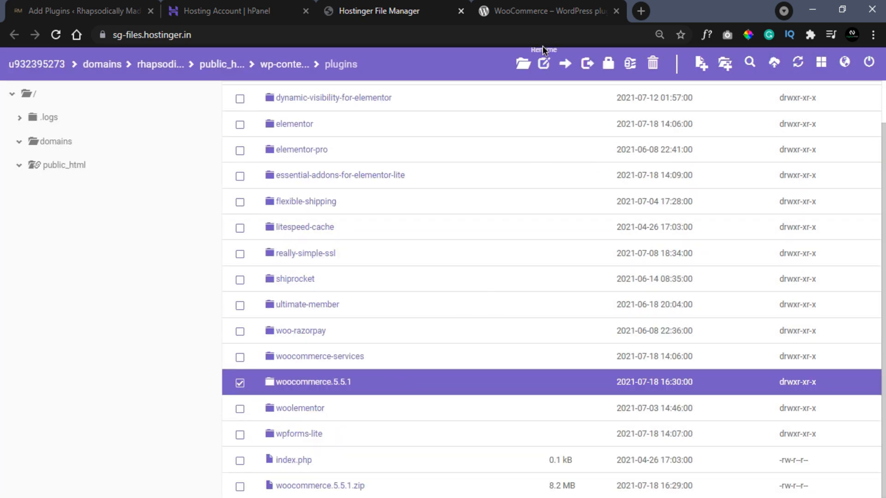
{"action": "left_click", "coordinate": [530, 62]}
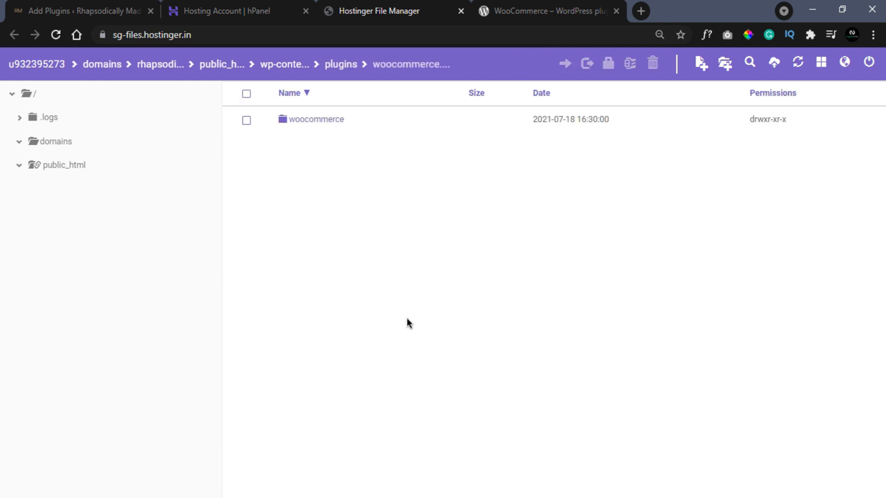
Move the woocommerce folder out of woocommerce.5.5.1 into the wp-content/plugins folder.
{"action": "left_click", "coordinate": [248, 121]}
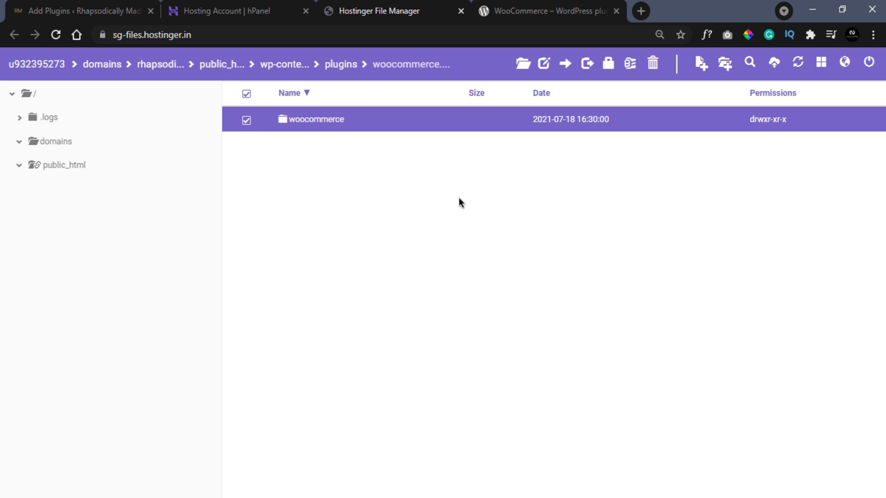
{"action": "left_click", "coordinate": [565, 63]}
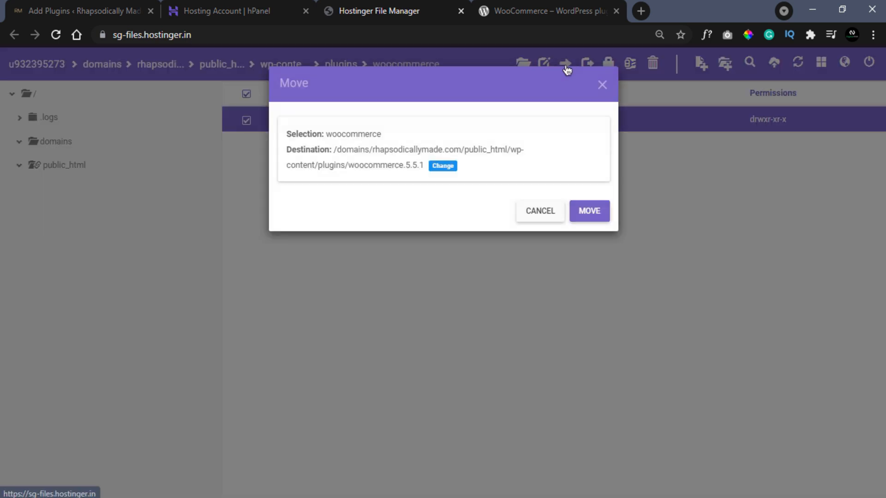
{"action": "left_click", "coordinate": [442, 166]}
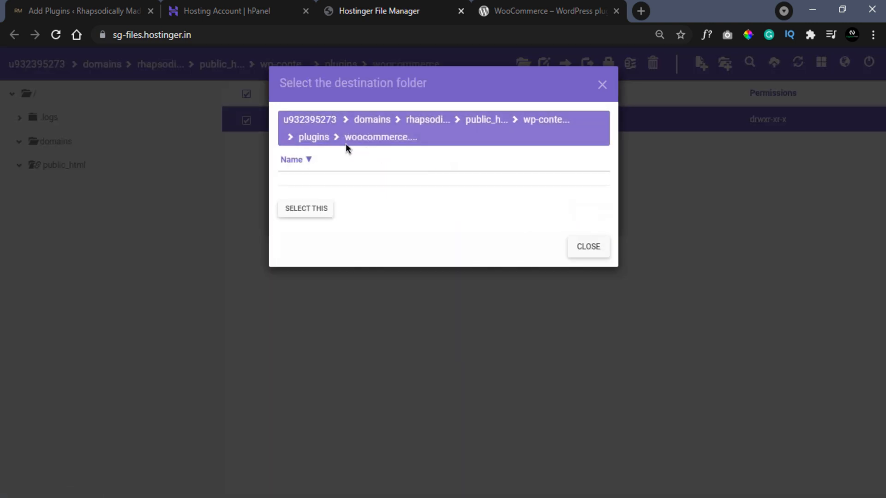
{"action": "left_click", "coordinate": [322, 139]}
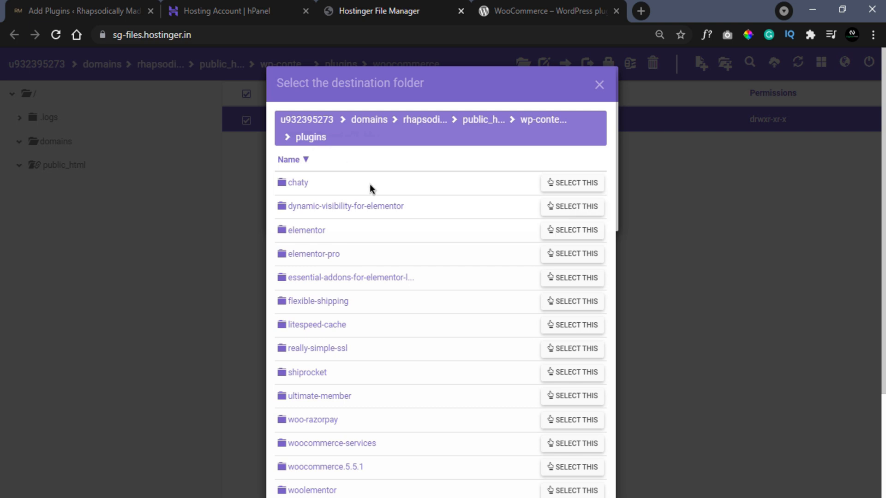
{"action": "scroll", "coordinate": [332, 299], "scroll_direction": "down", "scroll_amount": 3}
{"action": "left_click", "coordinate": [307, 423]}
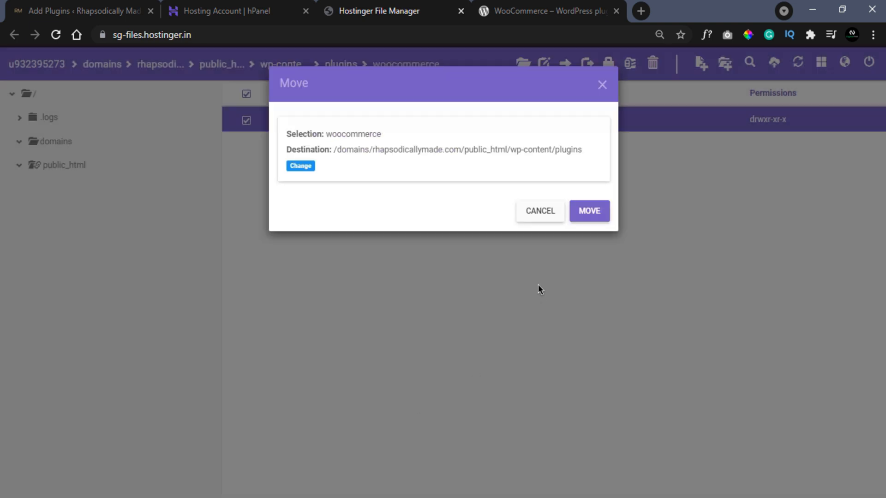
{"action": "left_click", "coordinate": [586, 216]}
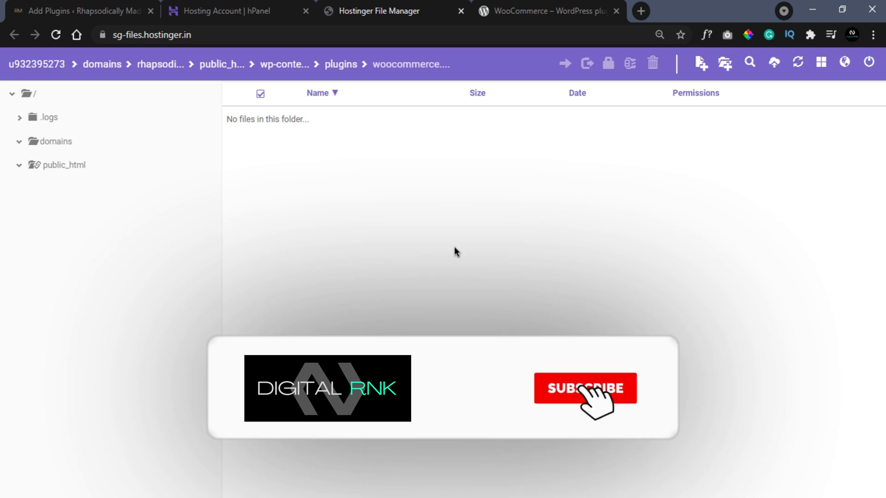
Return to the plugins folder and delete the emptied woocommerce.5.5.1 folder.
{"action": "left_click", "coordinate": [344, 68]}
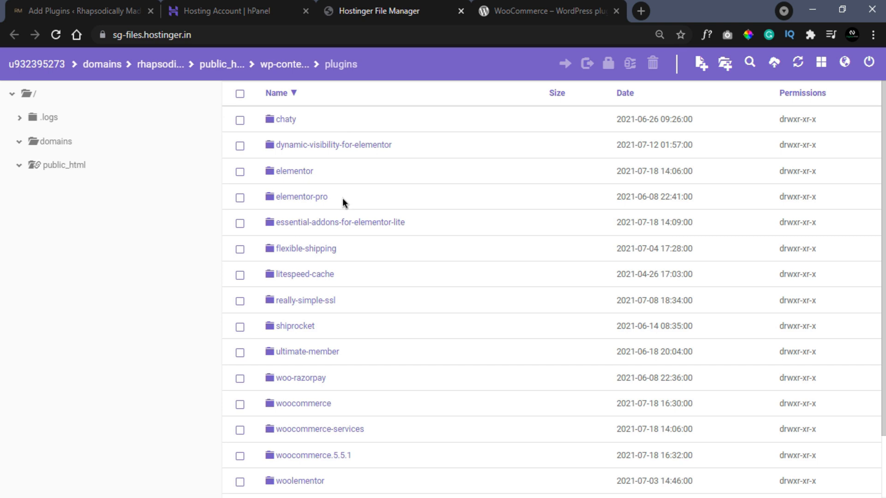
{"action": "scroll", "coordinate": [343, 198], "scroll_direction": "down", "scroll_amount": 2}
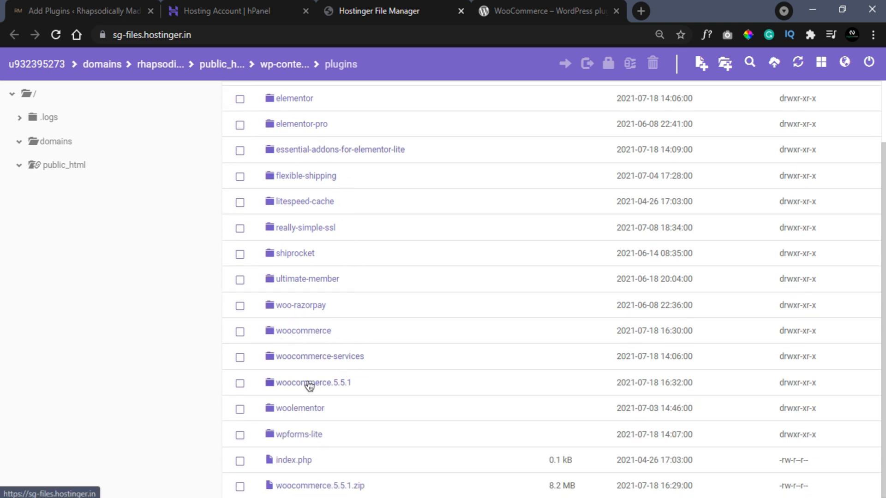
{"action": "left_click", "coordinate": [240, 383]}
{"action": "left_click", "coordinate": [652, 63]}
{"action": "left_click", "coordinate": [587, 156]}
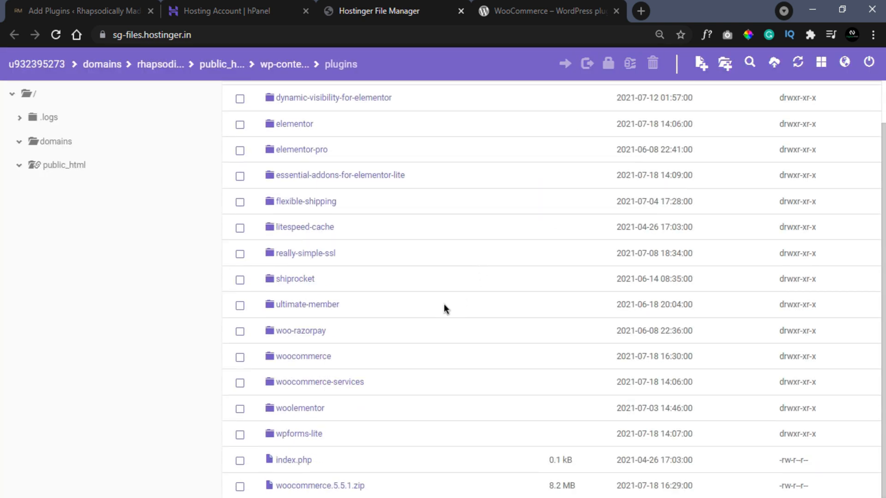
Delete the woocommerce.5.5.1.zip archive from the plugins folder.
{"action": "left_click", "coordinate": [244, 488]}
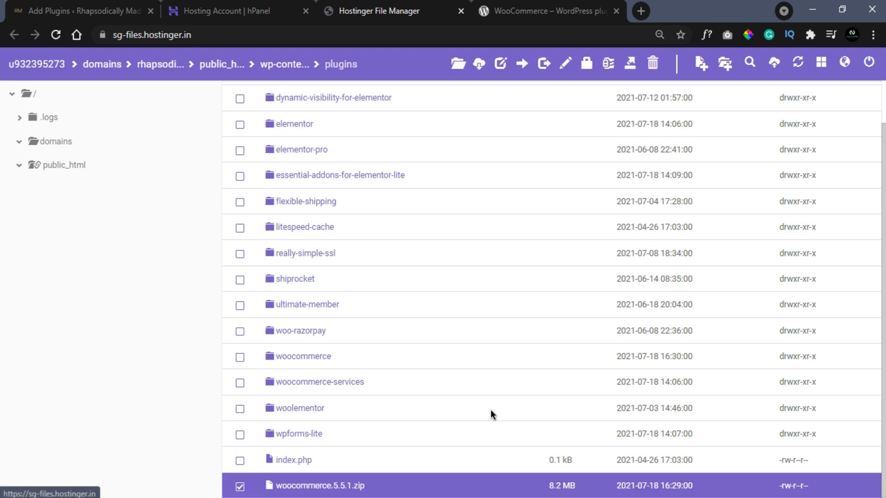
{"action": "left_click", "coordinate": [653, 65]}
{"action": "left_click", "coordinate": [600, 155]}
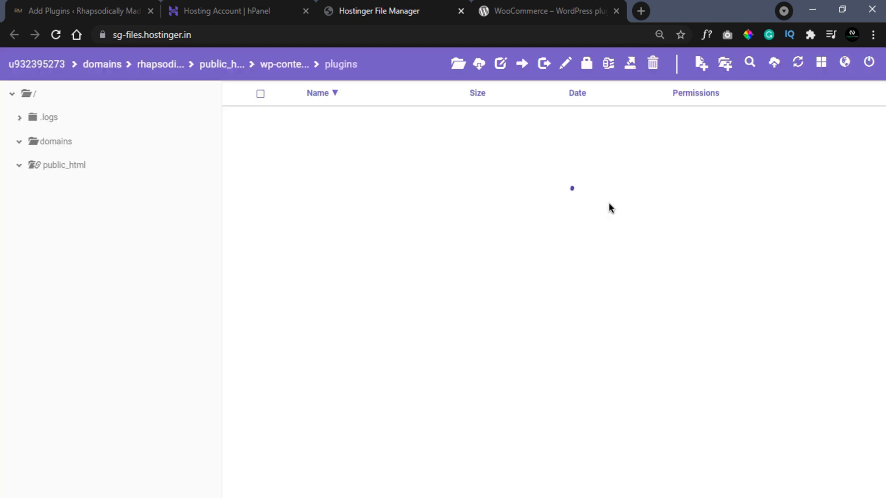
Switch to the WordPress admin, refresh the installed plugins list and activate the WooCommerce plugin.
{"action": "left_click", "coordinate": [68, 3]}
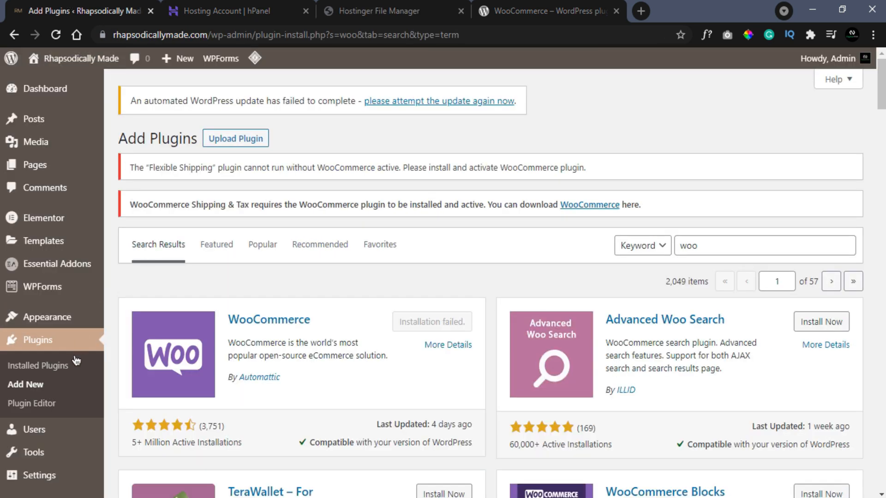
{"action": "left_click", "coordinate": [37, 366]}
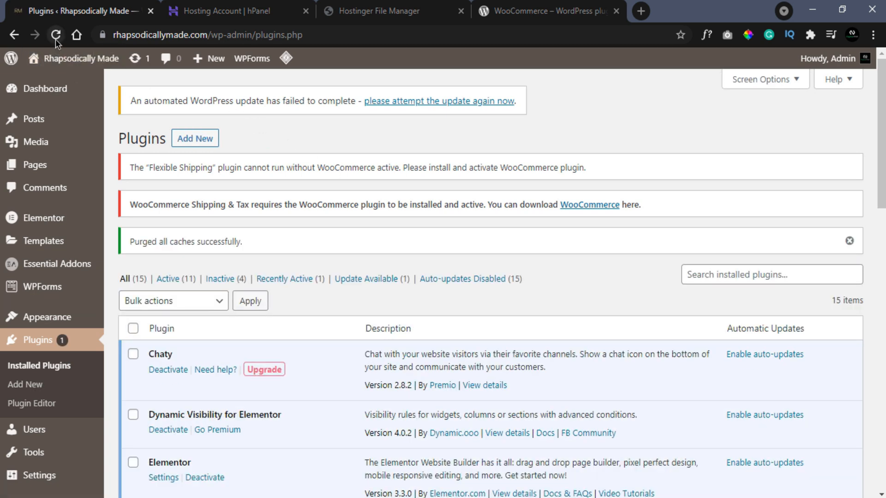
{"action": "left_click", "coordinate": [56, 39]}
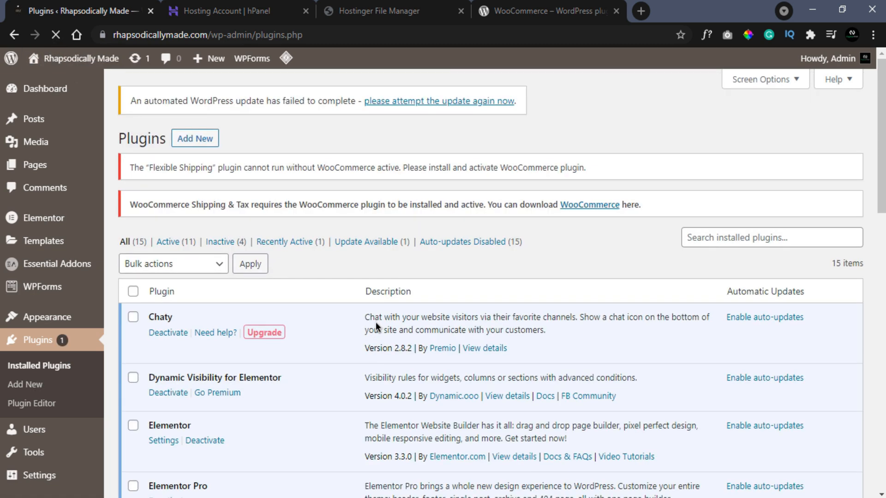
{"action": "scroll", "coordinate": [183, 330], "scroll_direction": "down", "scroll_amount": 12}
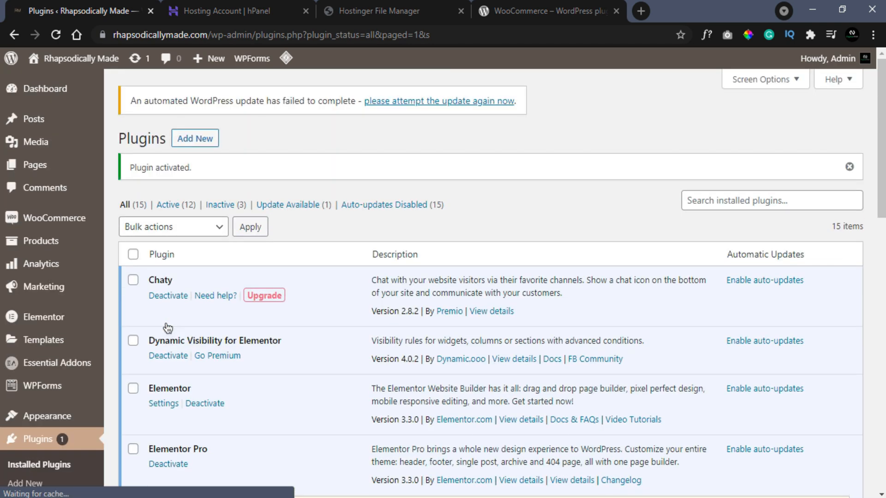
{"action": "scroll", "coordinate": [168, 328], "scroll_direction": "down", "scroll_amount": 7}
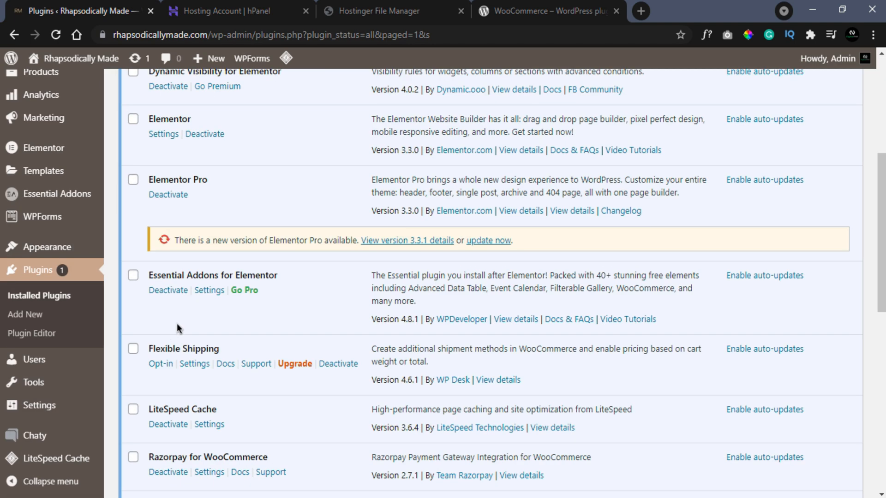